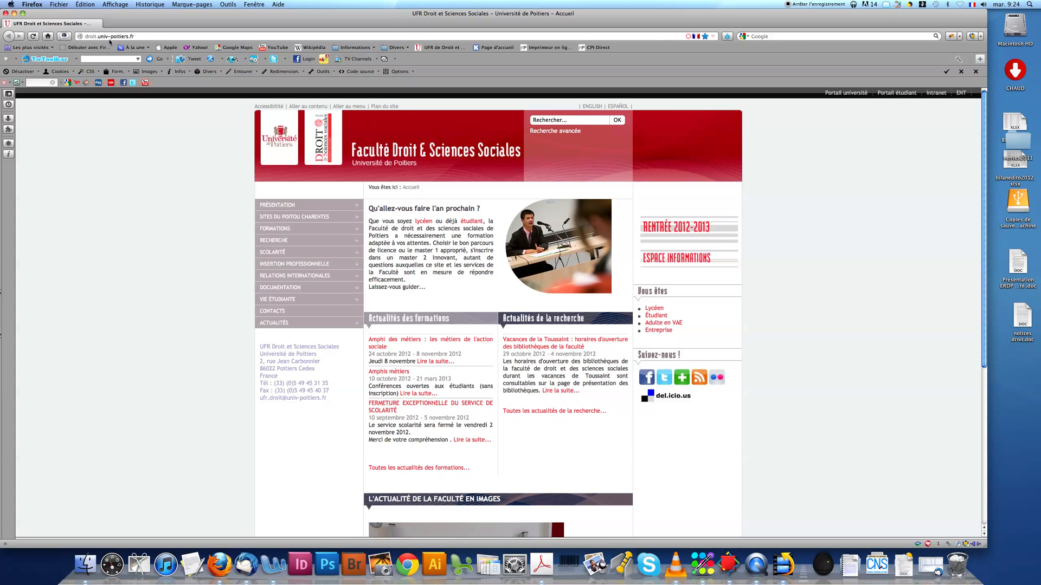
Open the site's administration module at droit.univ-poitiers.fr/adminsite/
drag(134, 37, 86, 39)
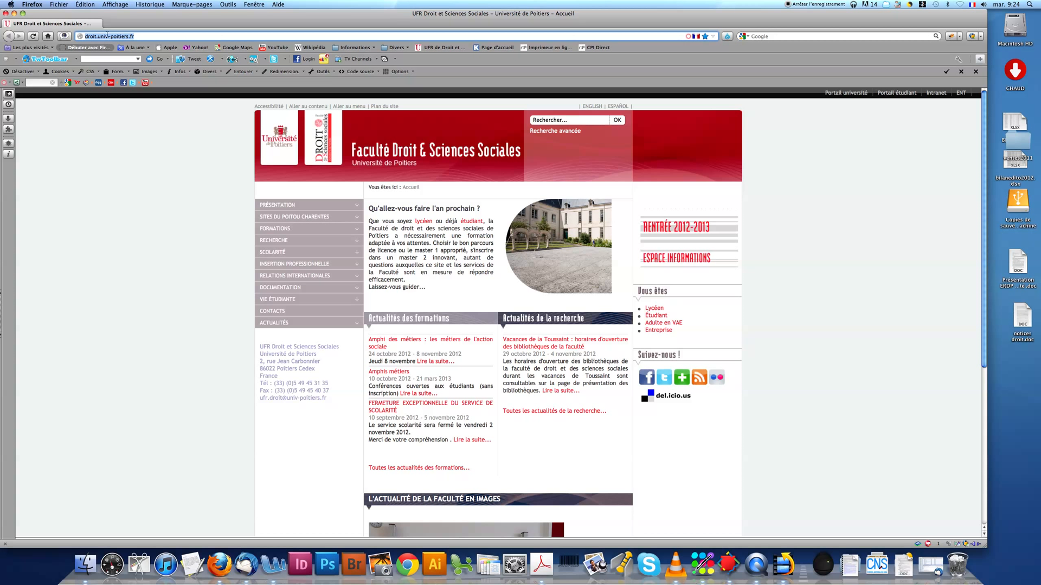
click(139, 38)
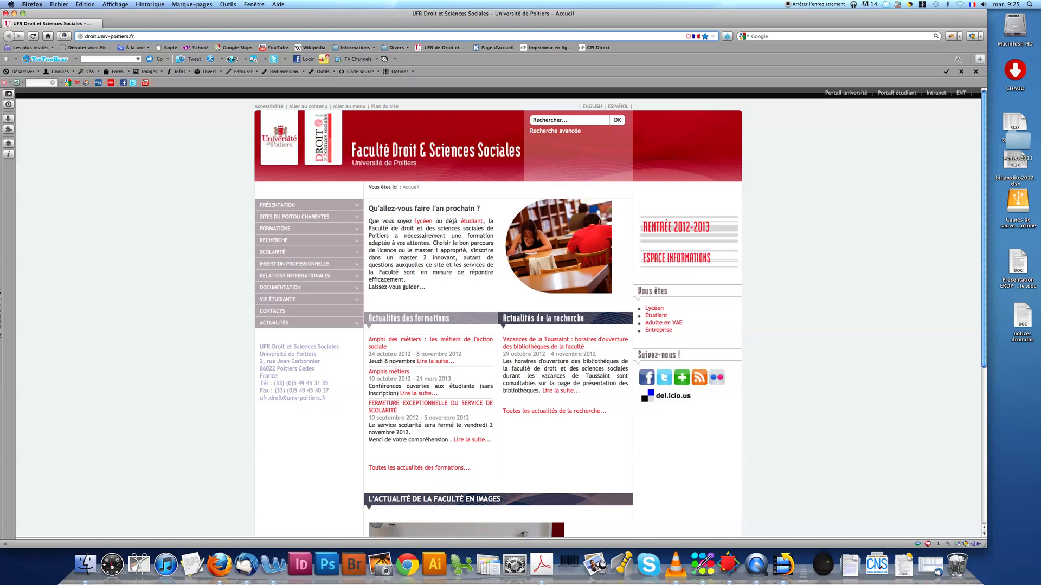
text(/)
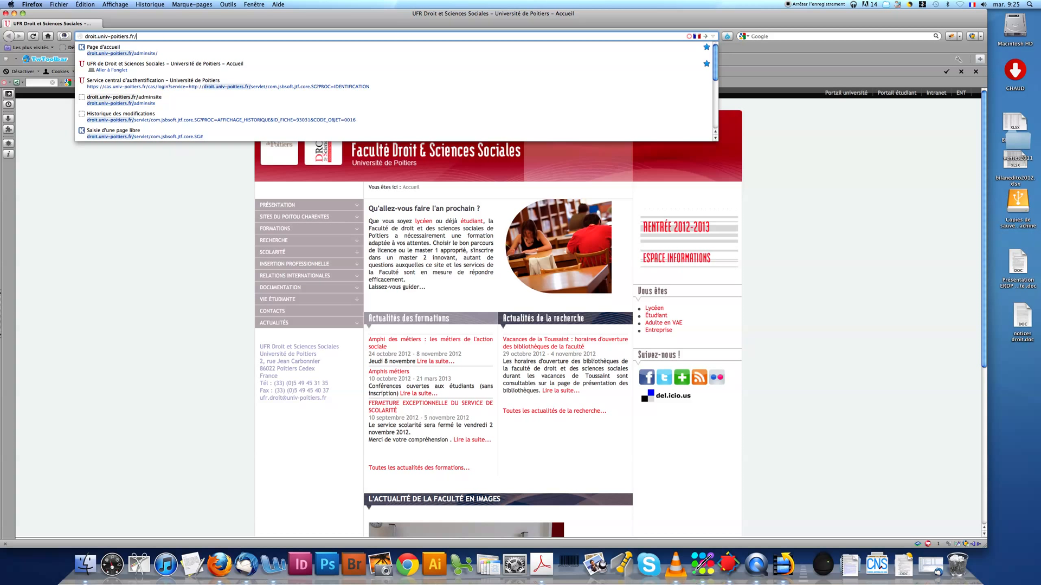
text(adminsite/)
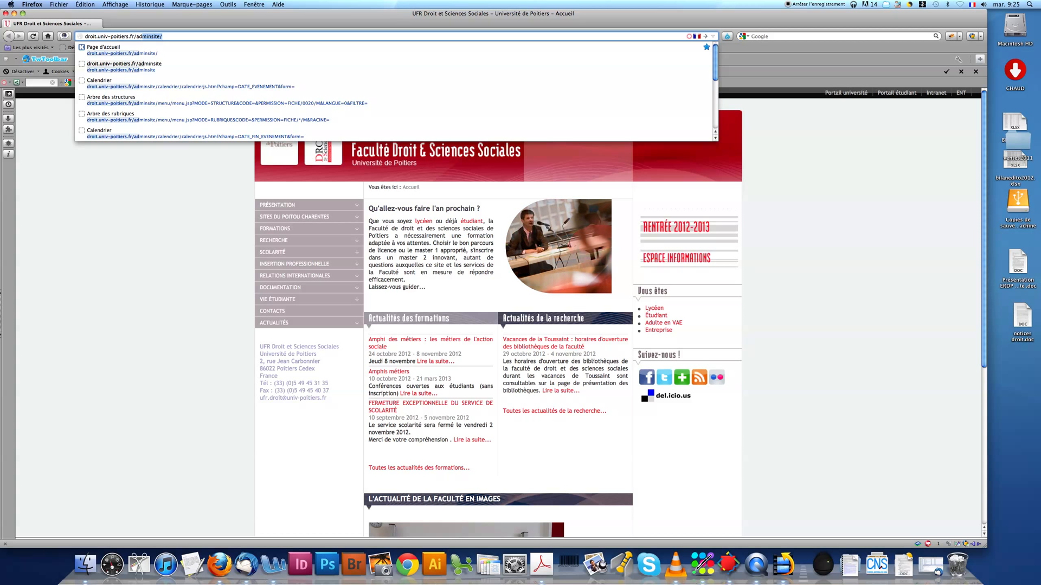
key(Return)
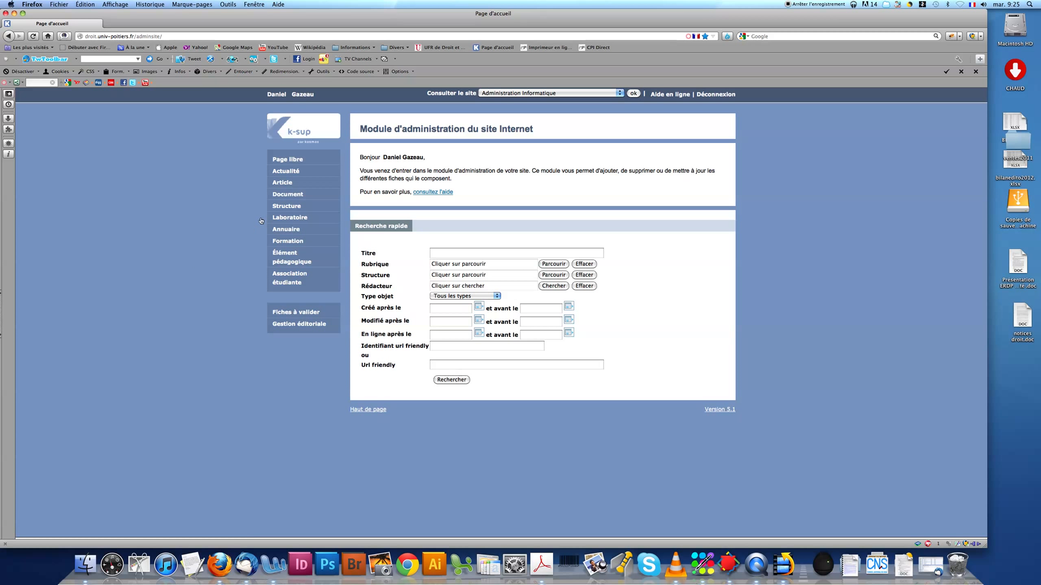
Start a criteria search for Laboratoire records with "droit privé" as the Intitulé
click(295, 218)
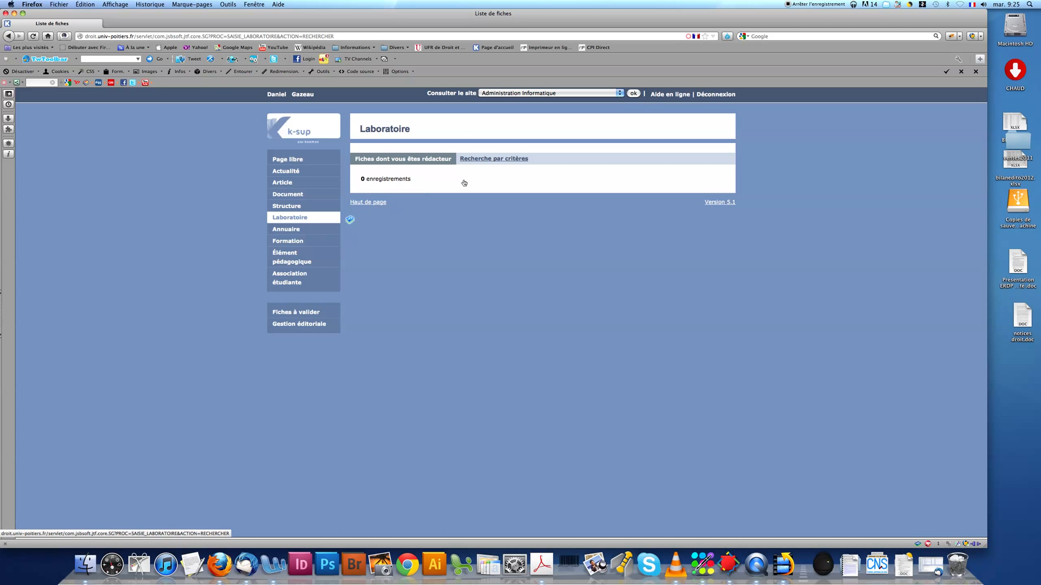
click(487, 159)
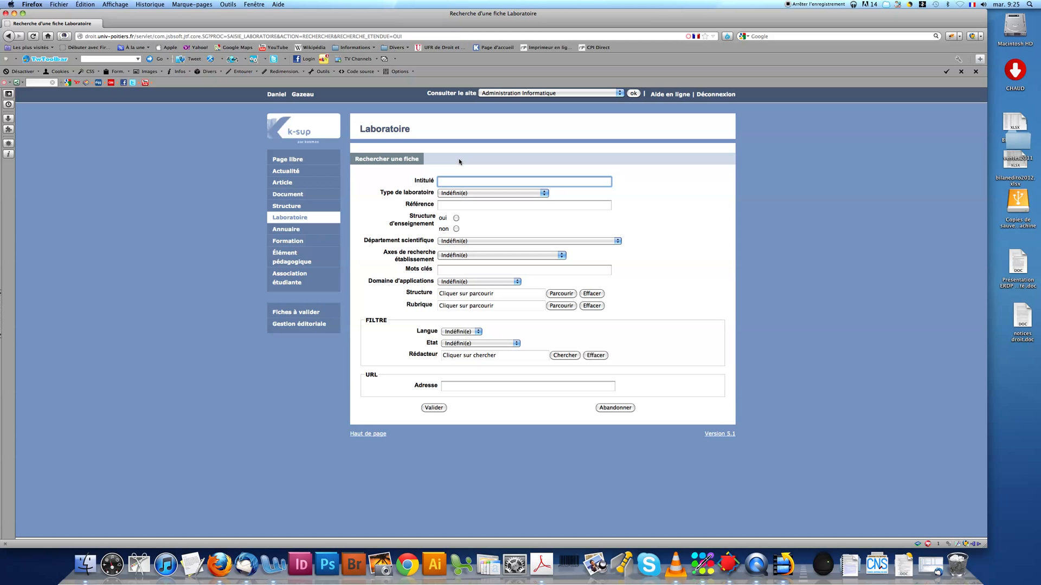
text(droit pri)
right_click(460, 161)
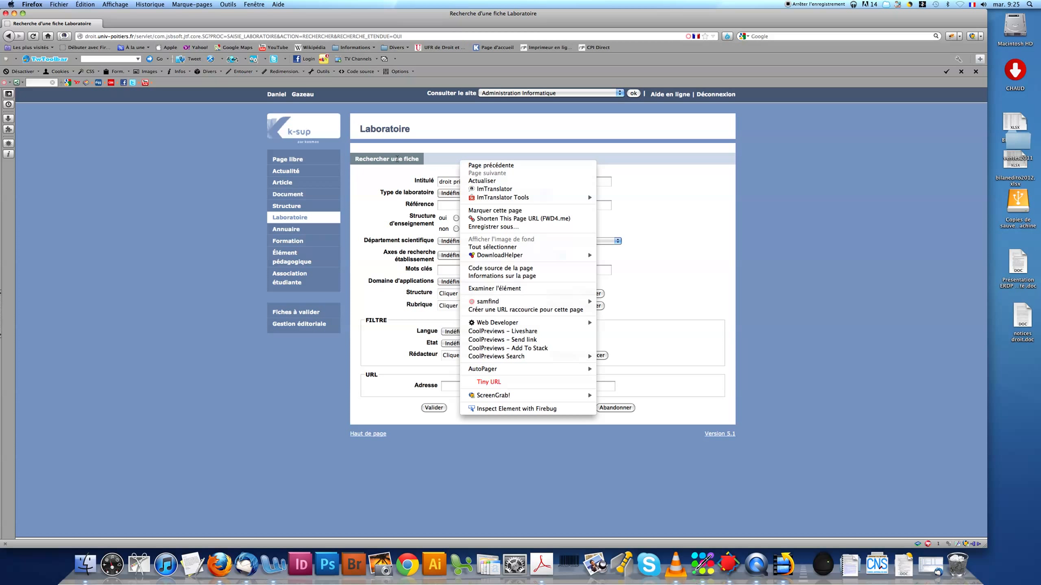
click(691, 230)
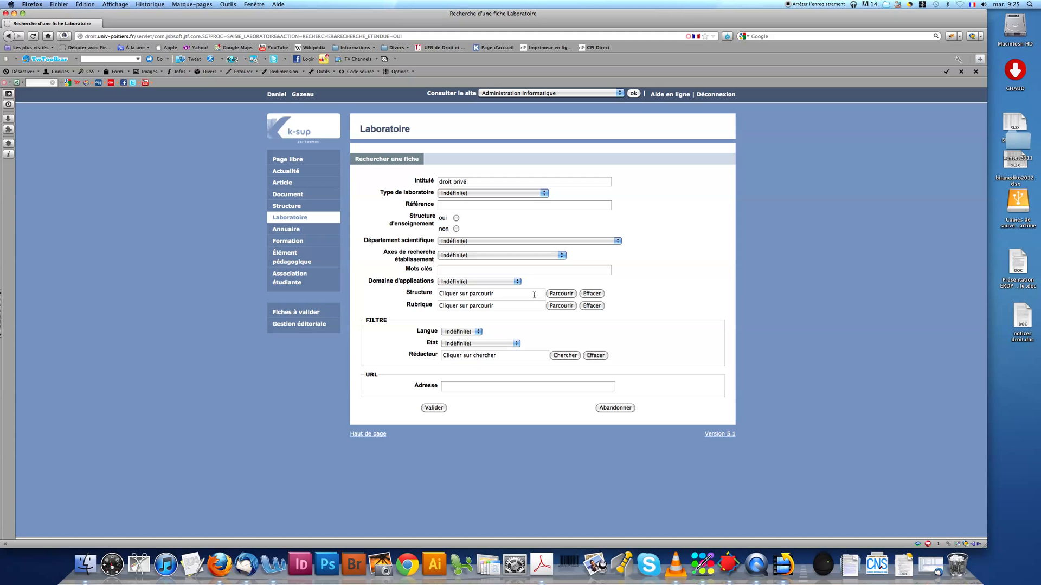
Set the search's Structure criterion to UFR Droit et sciences sociales from the structure tree
click(561, 294)
click(557, 299)
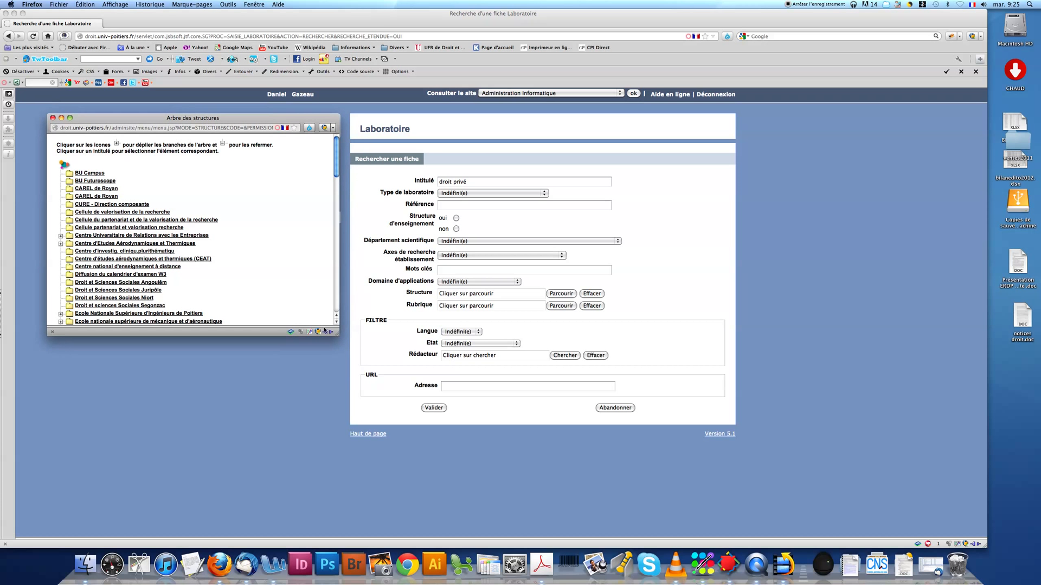
drag(337, 333, 276, 496)
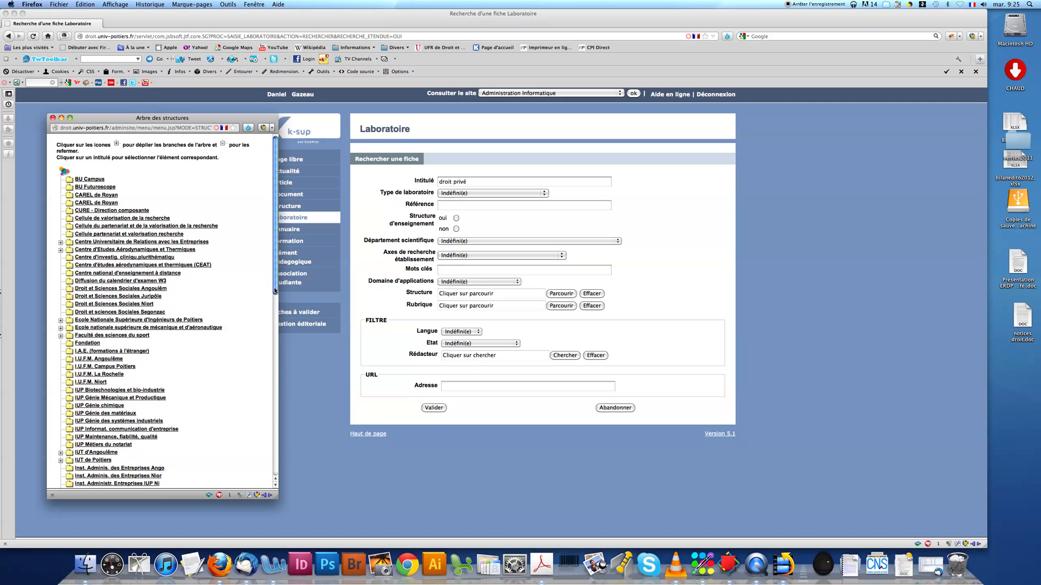
scroll(275, 291, down, 1)
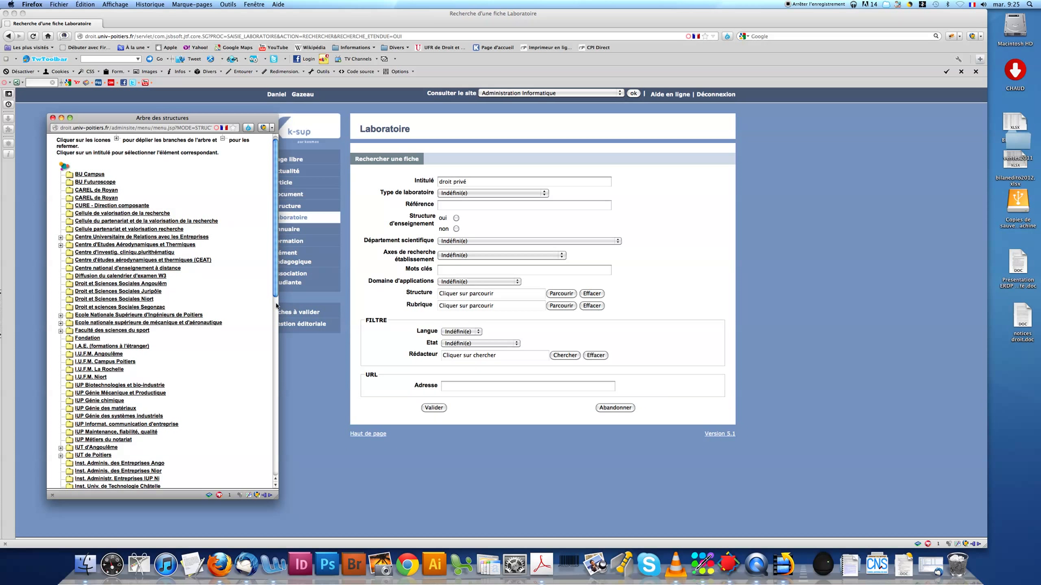
click(276, 437)
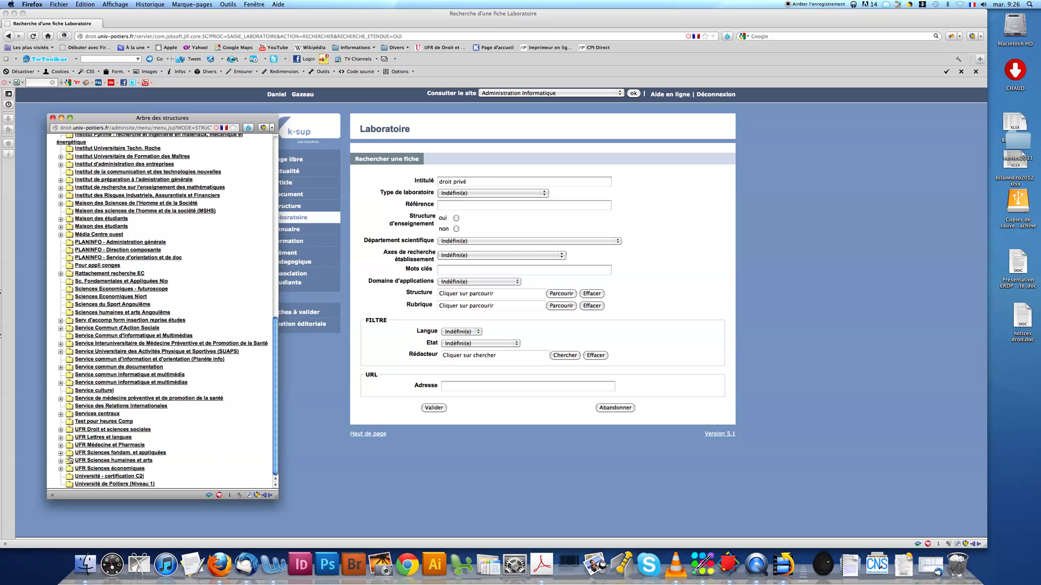
click(101, 431)
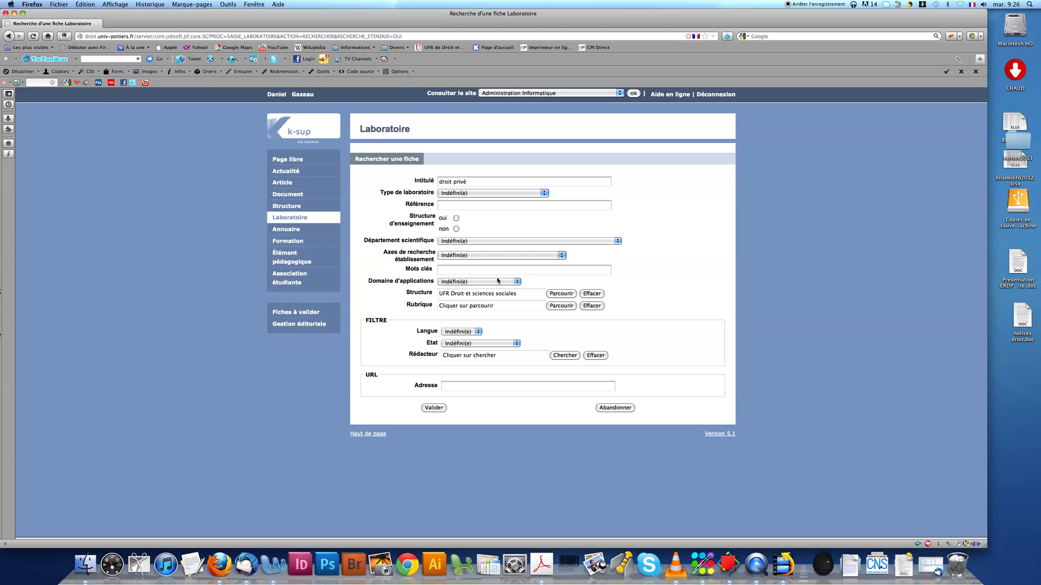
Run the search and open the record "Equipe de recherche en droit privé (ERDP) - EA 1230" to review its general information
click(431, 409)
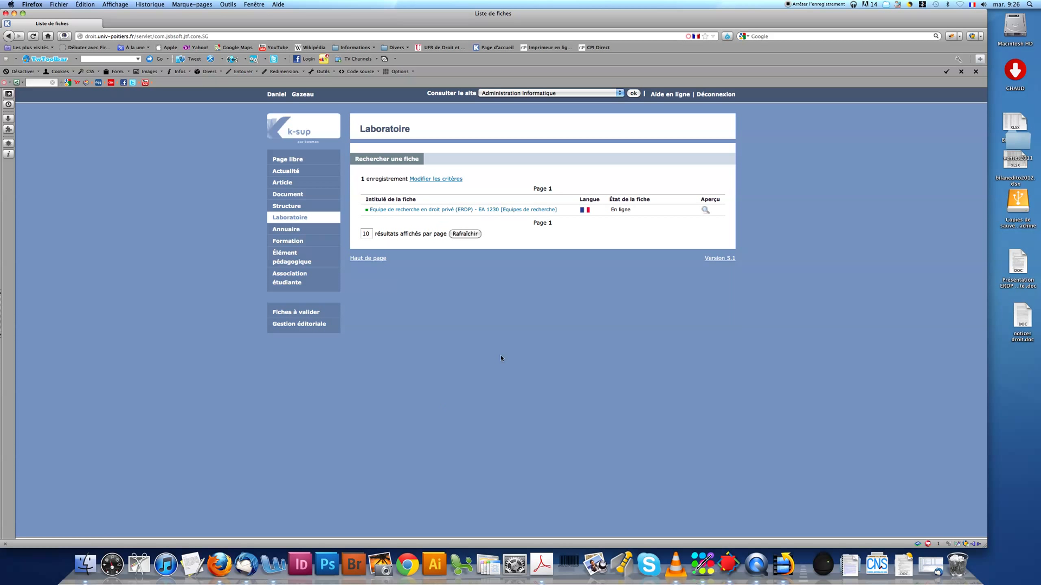
click(467, 210)
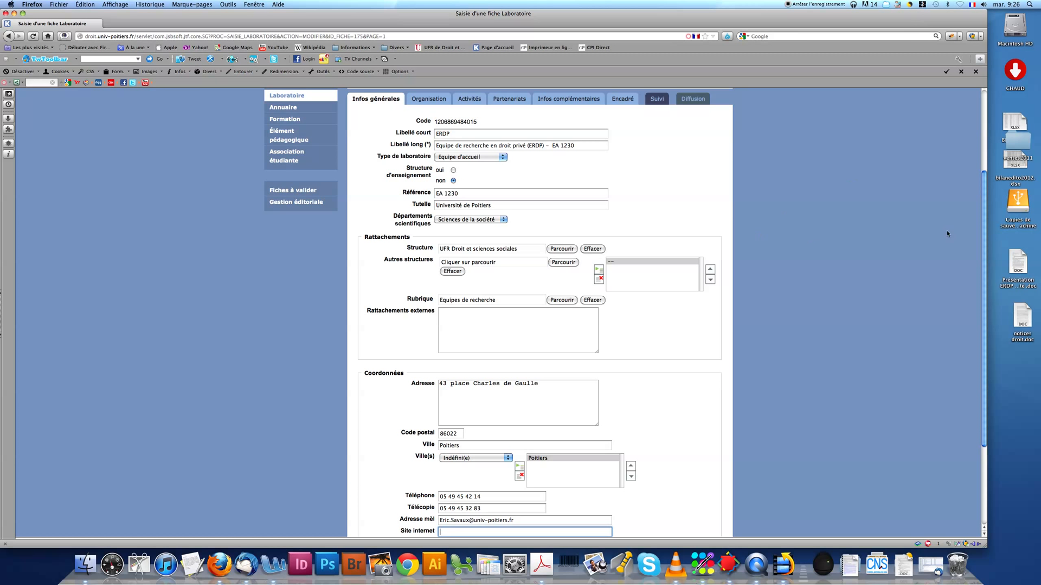
drag(983, 242, 994, 157)
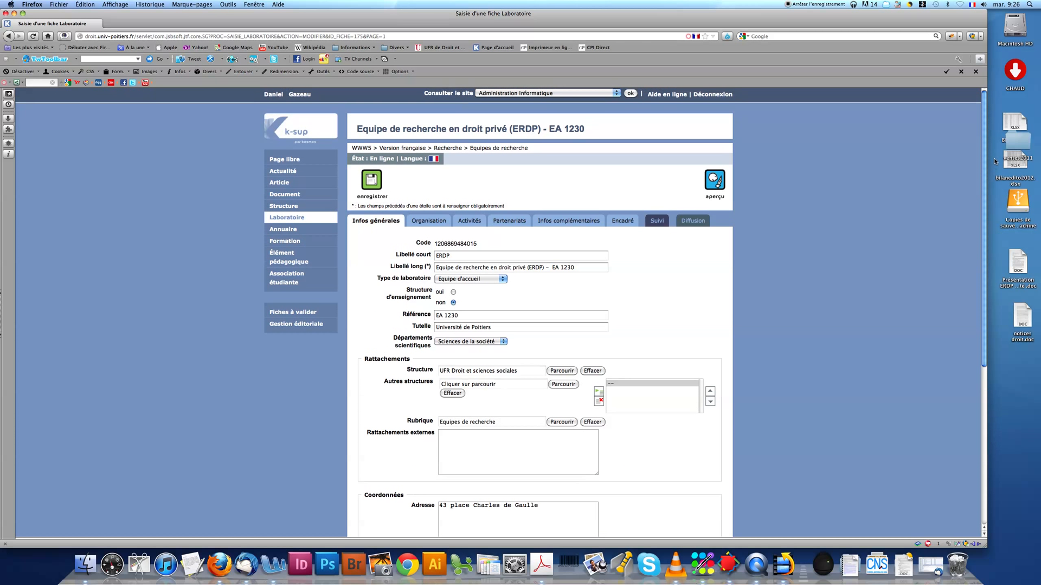
scroll(524, 213, down, 2)
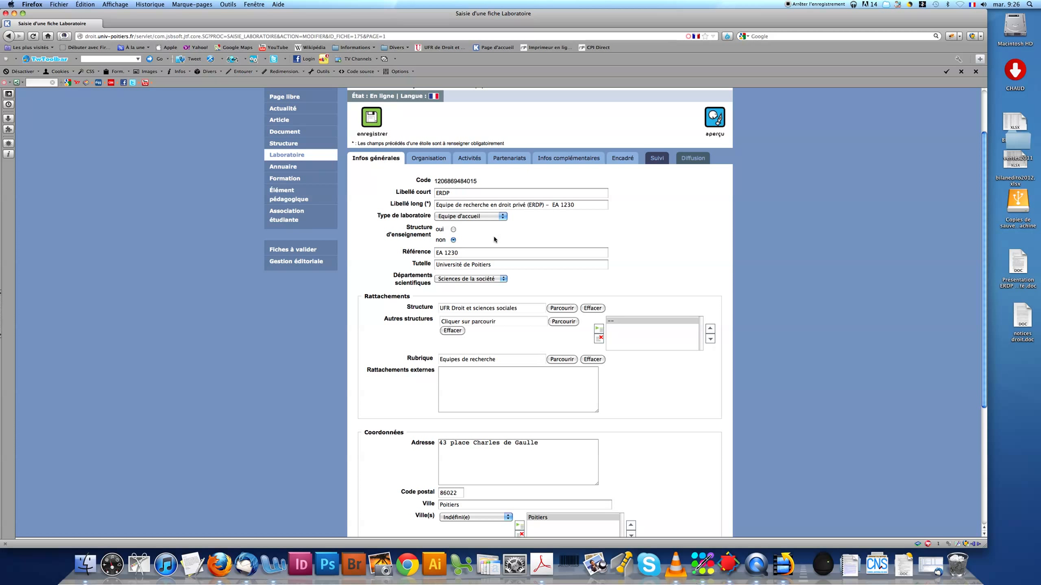
Preview the laboratory's public page and compare it with the Organisation section of the record
click(715, 119)
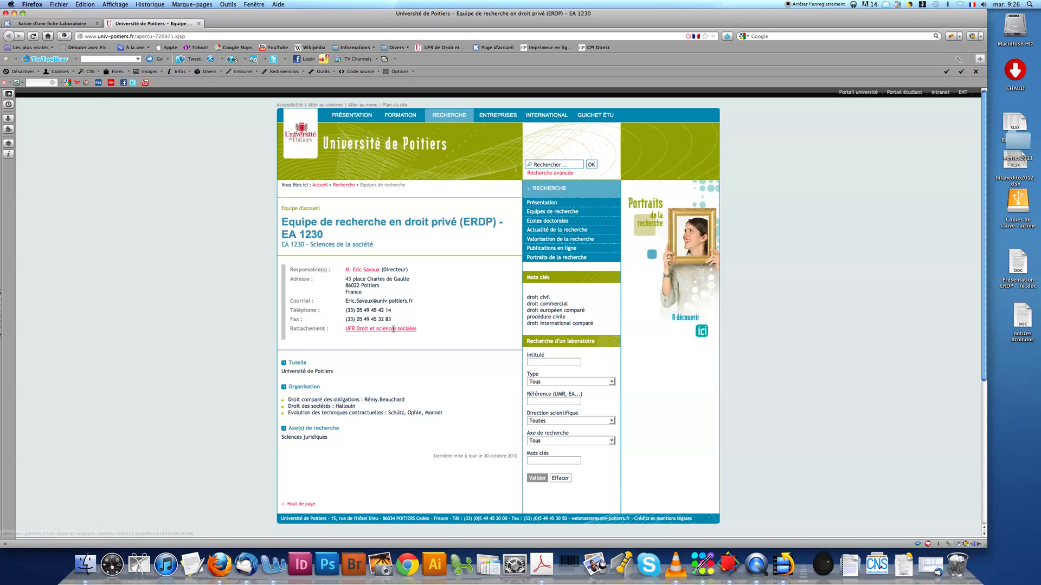
click(76, 24)
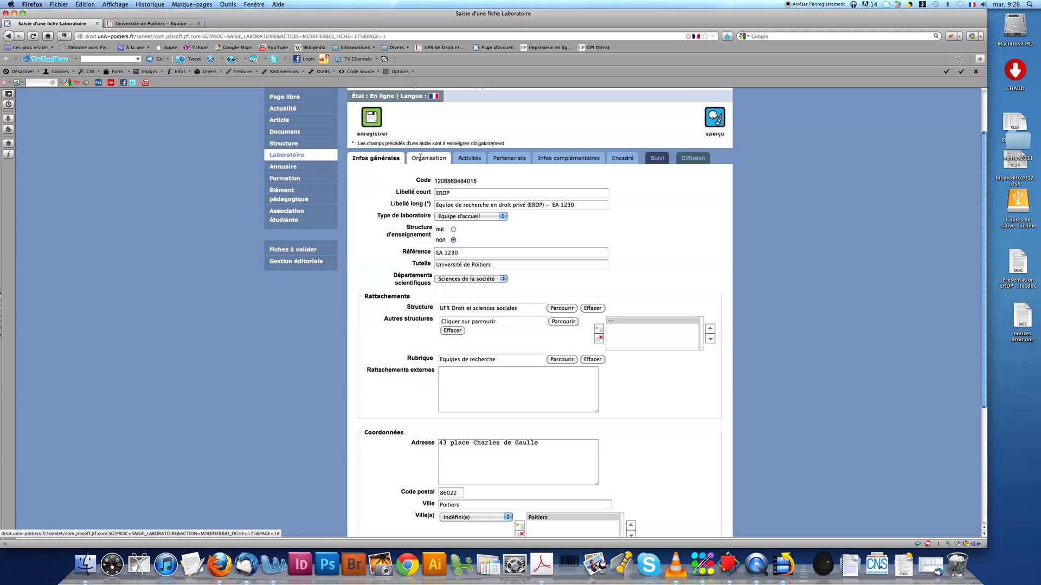
click(428, 158)
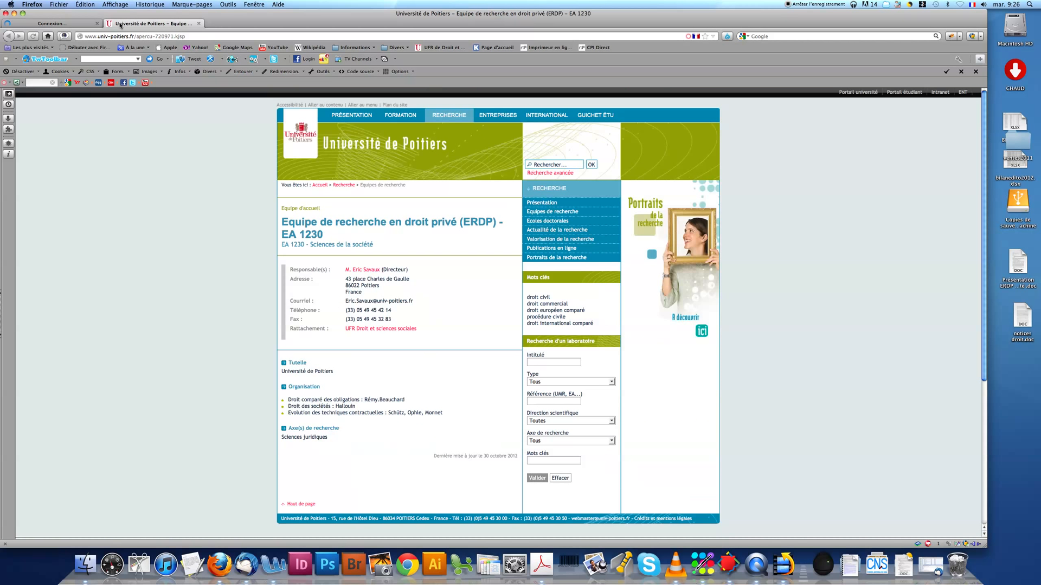
click(122, 23)
click(75, 25)
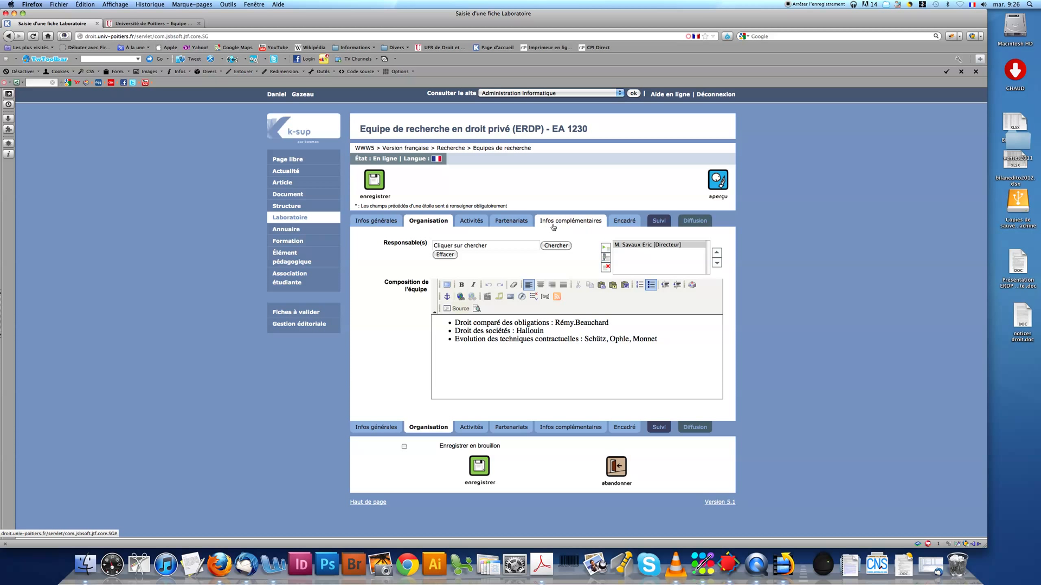
Compare the keyword content of the Encadré section with the Mots clés box on the previewed page
click(620, 222)
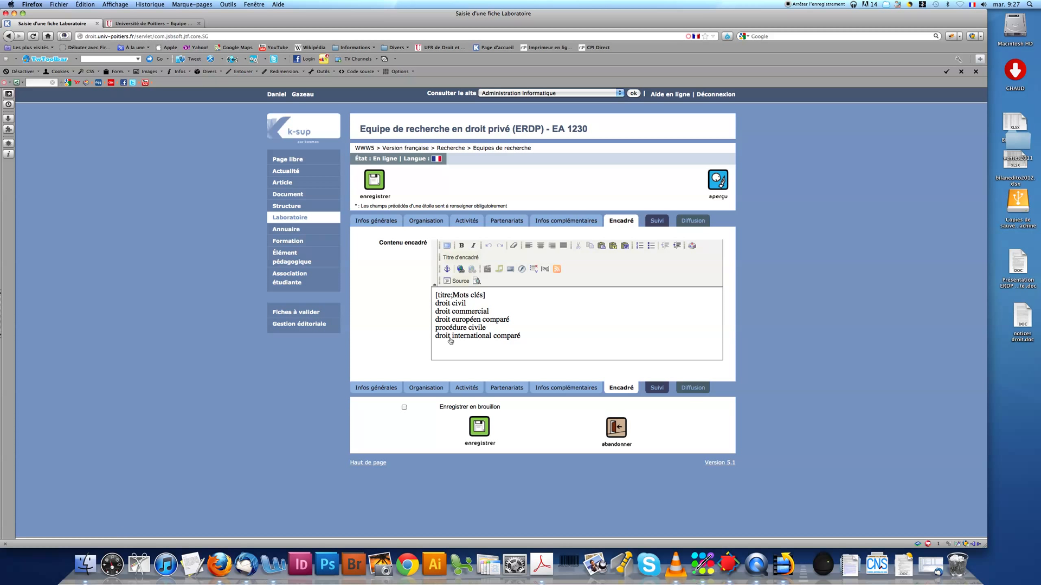
drag(492, 313, 480, 296)
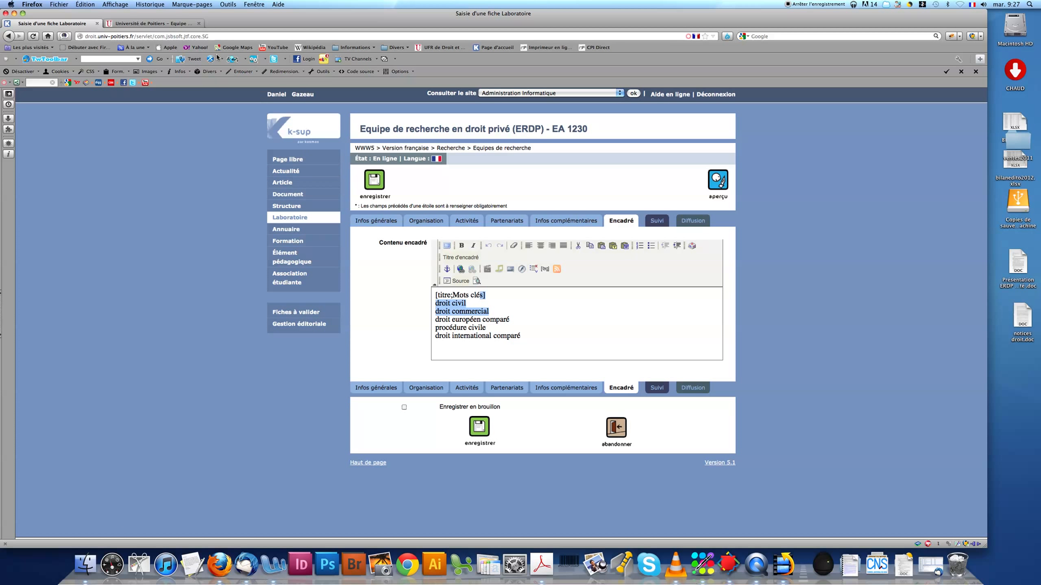
click(150, 25)
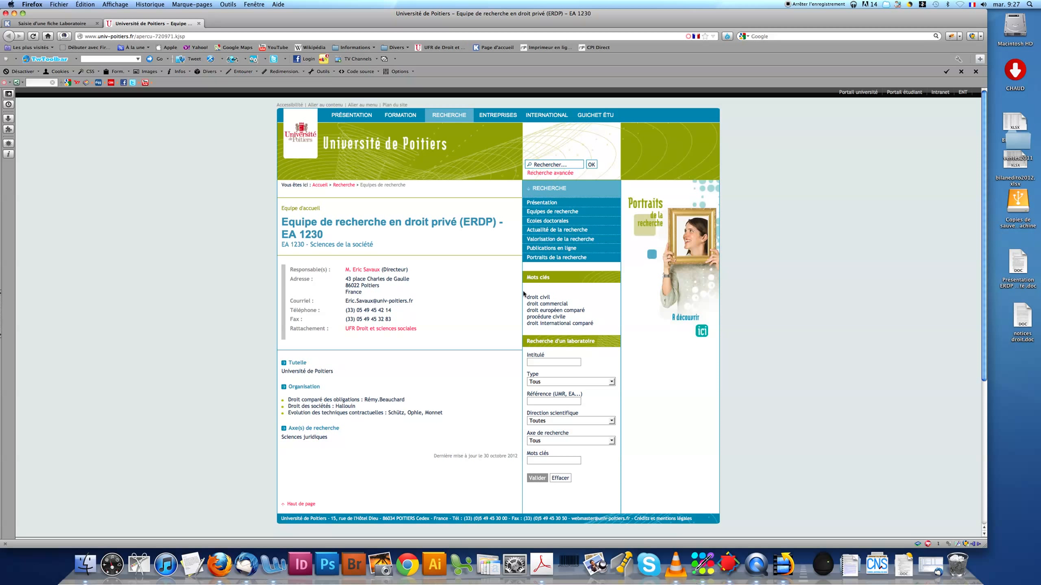
click(35, 25)
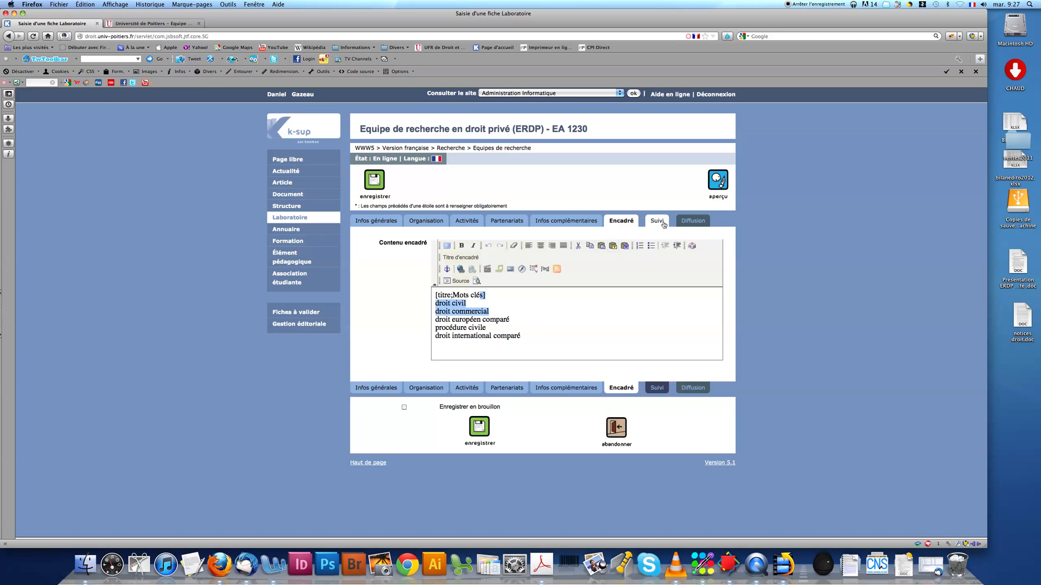
Review the record's Diffusion settings and its Suivi life-cycle information
click(690, 223)
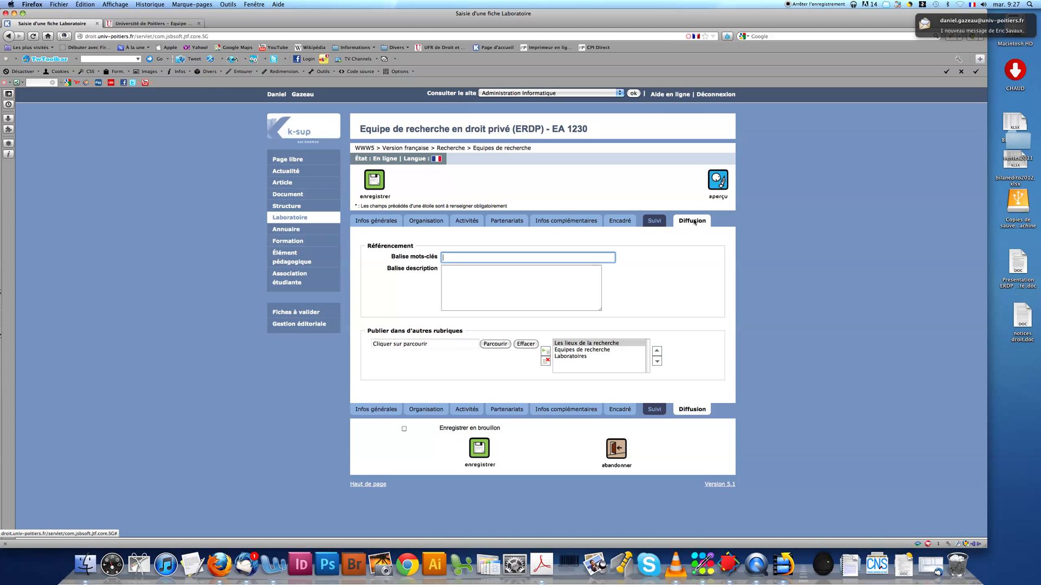
click(688, 226)
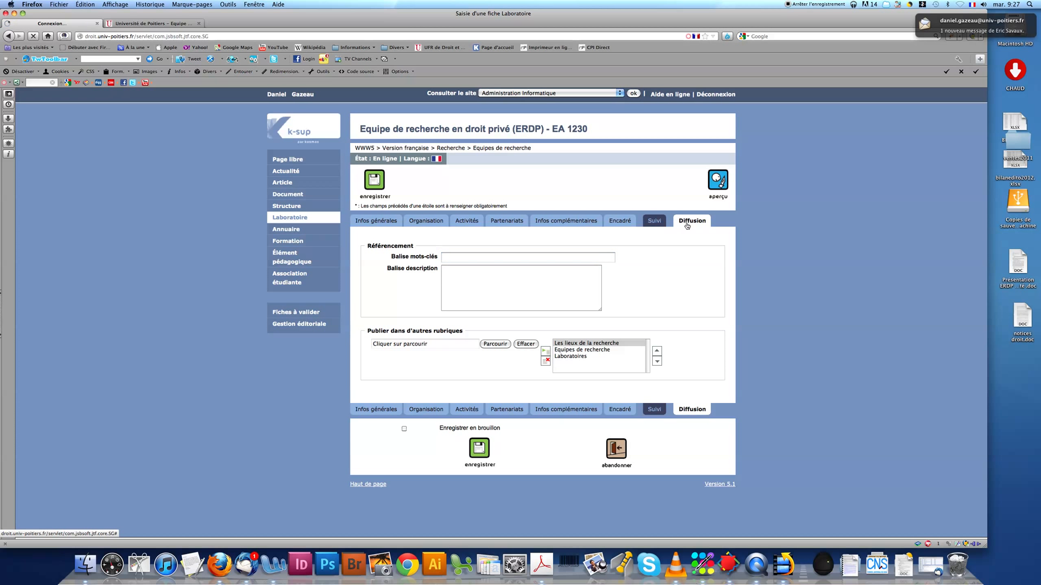
click(655, 224)
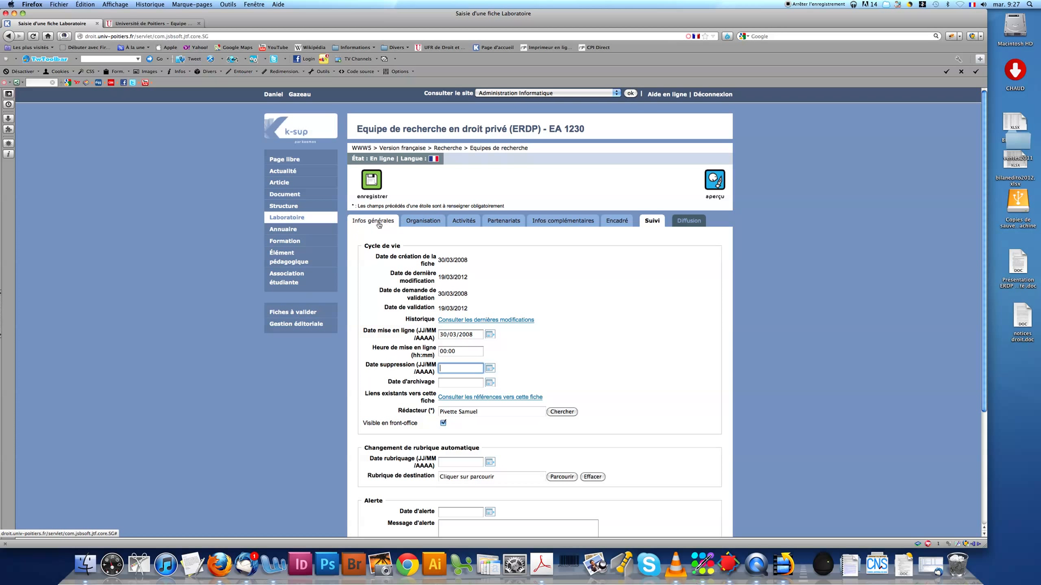
In the Organisation section's team composition, replace the period between the first and last name in the first bullet with a space
click(420, 224)
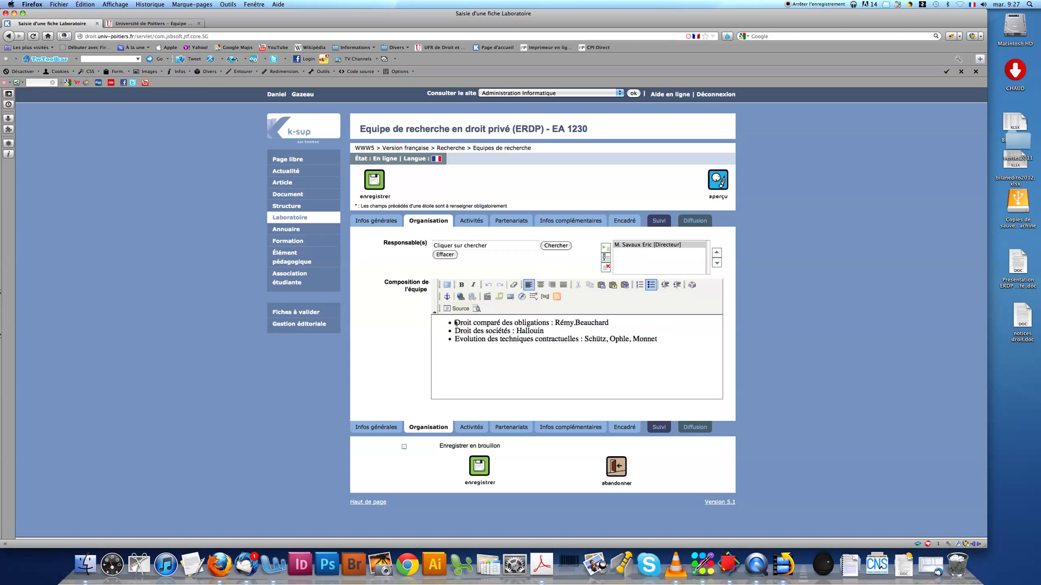
click(575, 324)
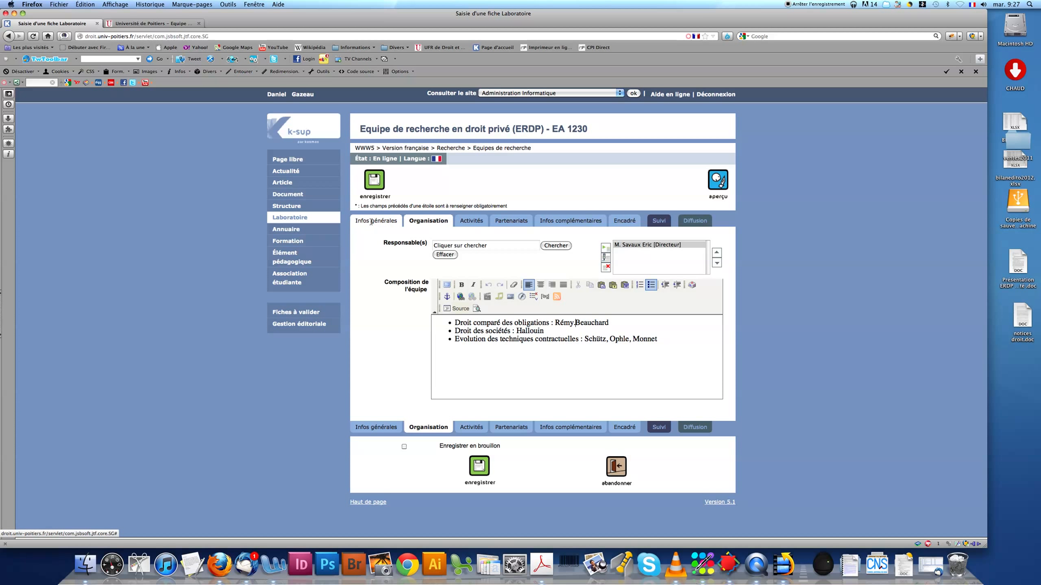
double_click(577, 322)
click(577, 323)
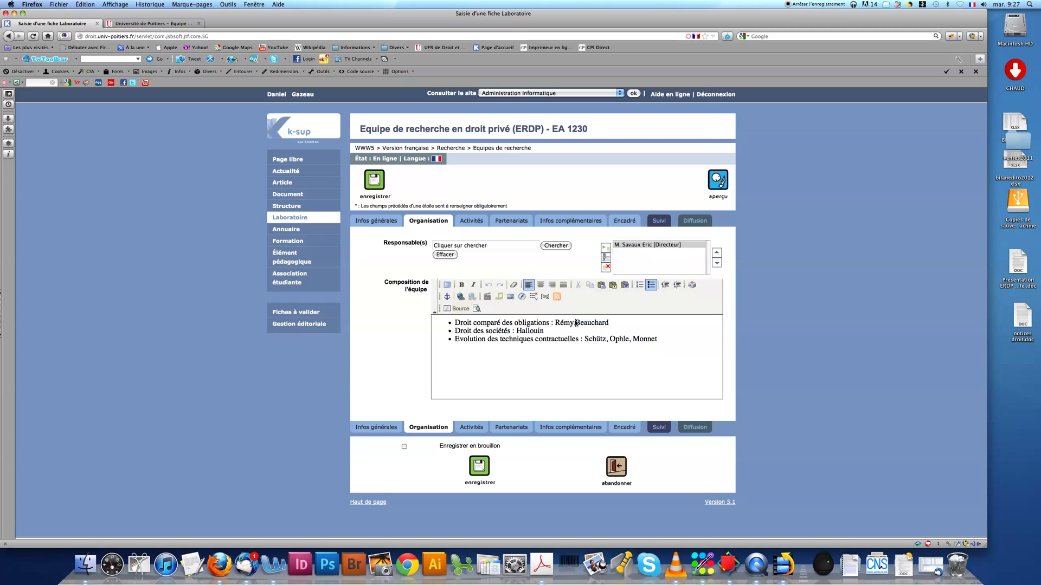
key(BackSpace)
Preview the public page to check the corrected team composition, and return to the record
click(720, 181)
click(164, 24)
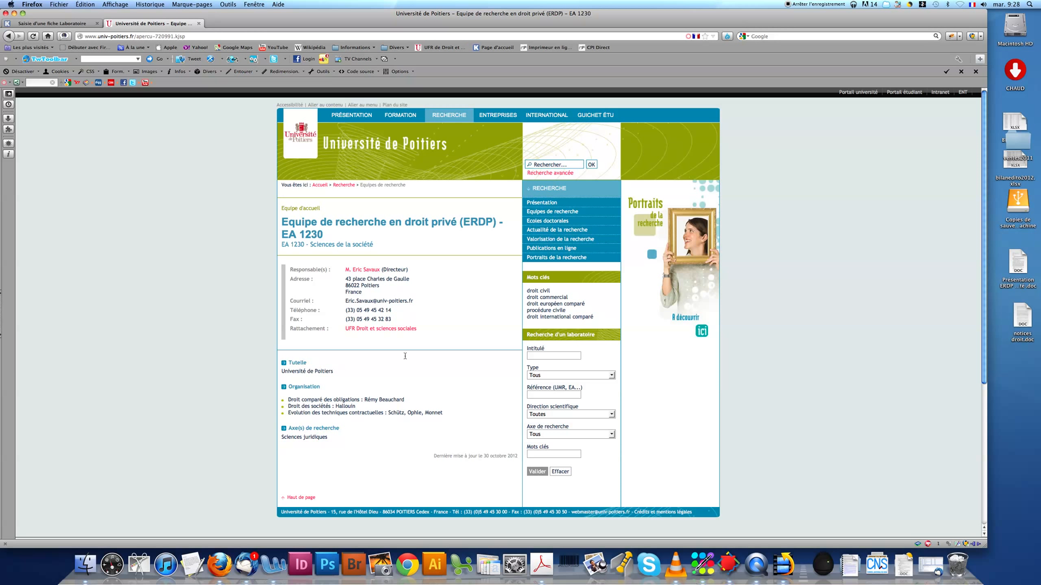
click(69, 23)
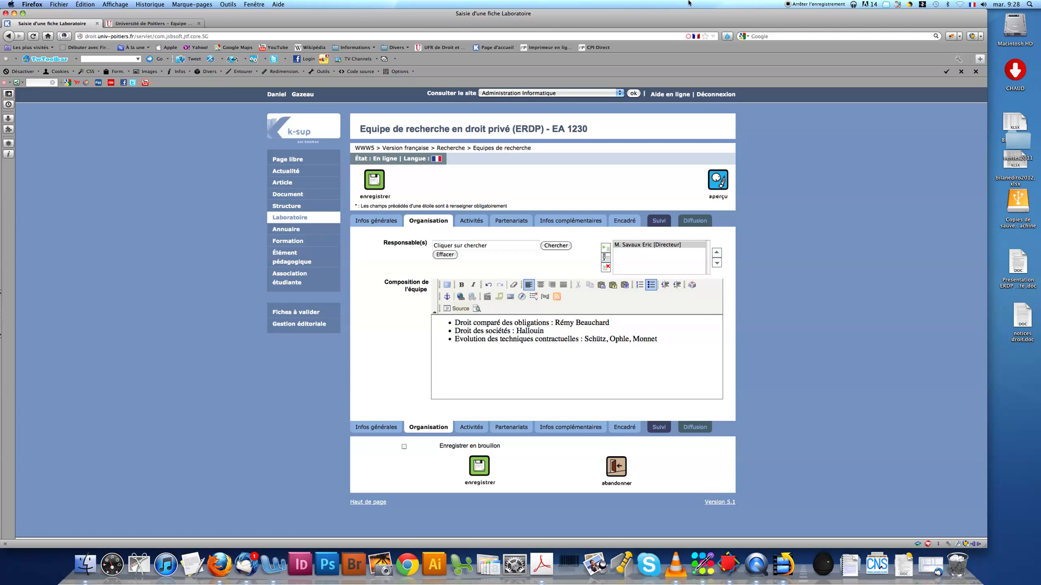
Switch to the Word document "Présentation ERDP site Université .doc" containing the laboratory's presentation text
key(ctrl+Right)
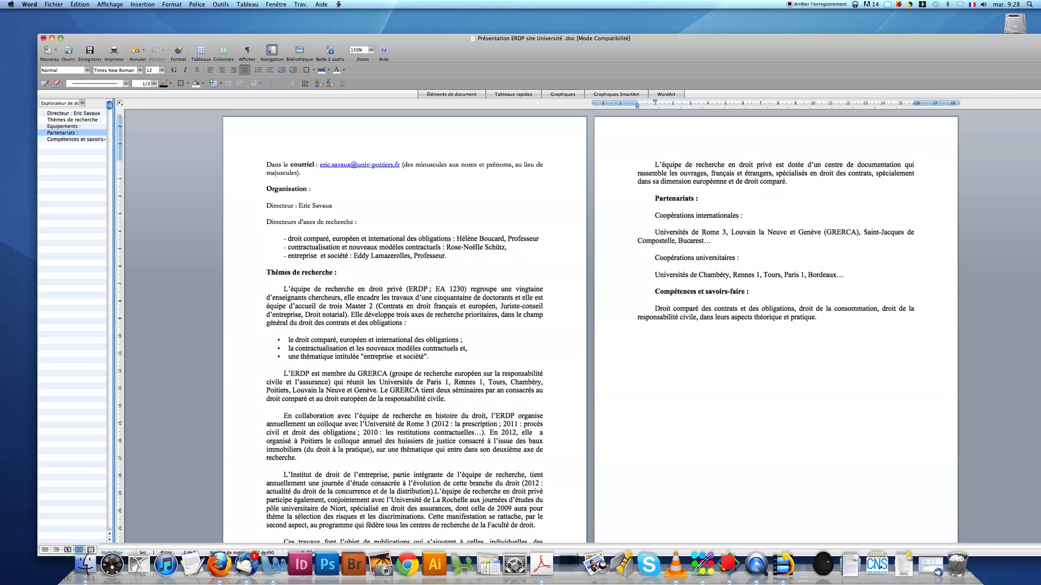
Copy the full Thèmes de recherche text, including its bullets, from the Word document and open the record's Activités section in Firefox
drag(283, 289, 296, 471)
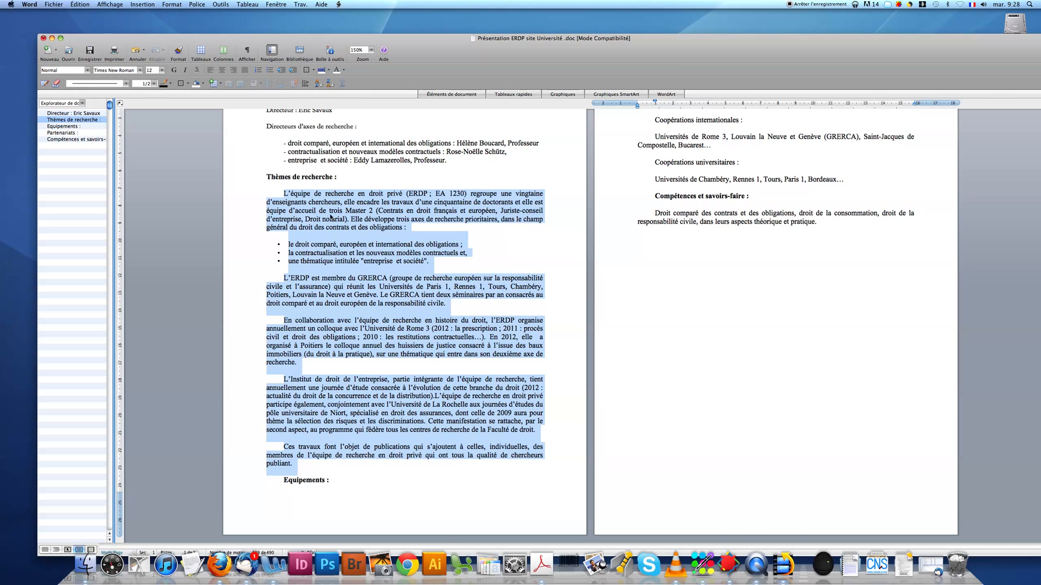
key(super+Tab)
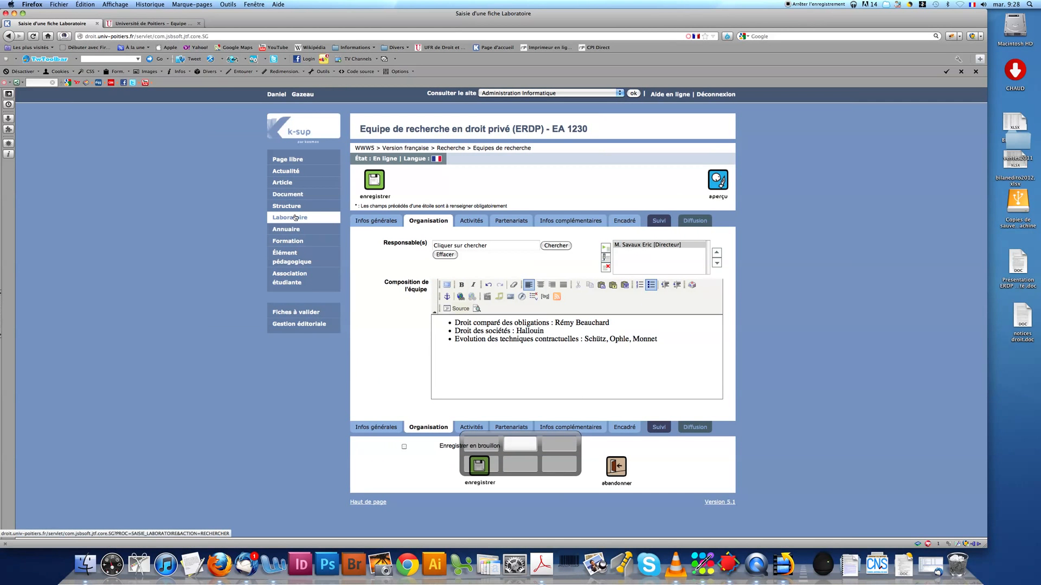
click(469, 219)
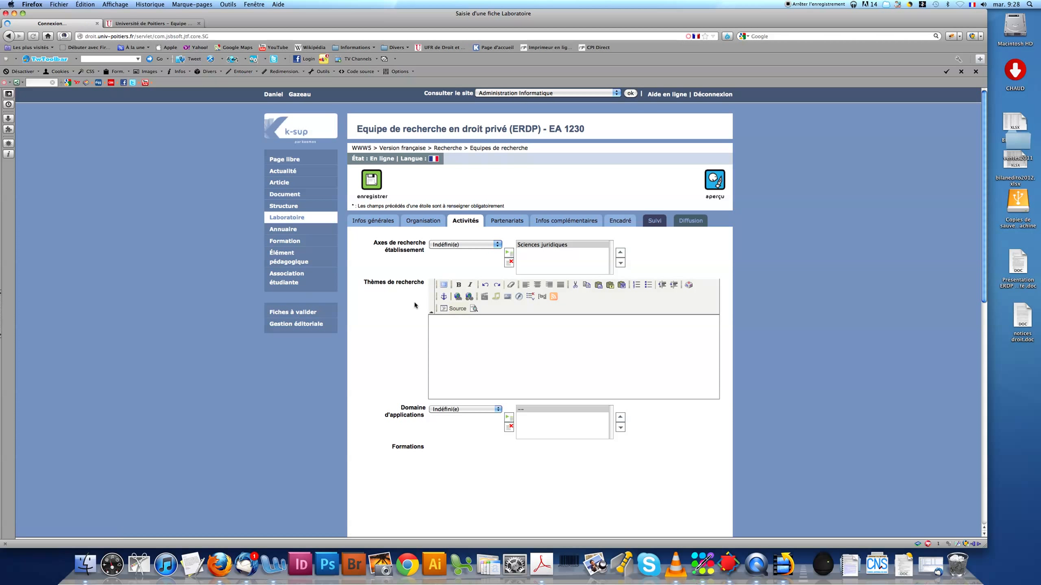
Insert the copied text into the Thèmes de recherche field with the paste-from-Word function, with Supprimer les styles enabled
click(435, 323)
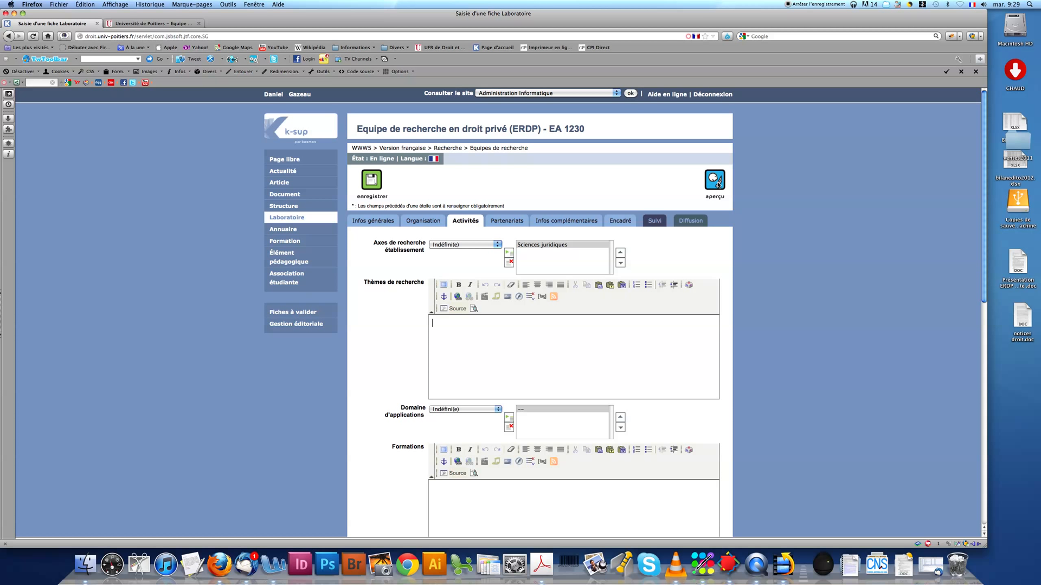
click(621, 288)
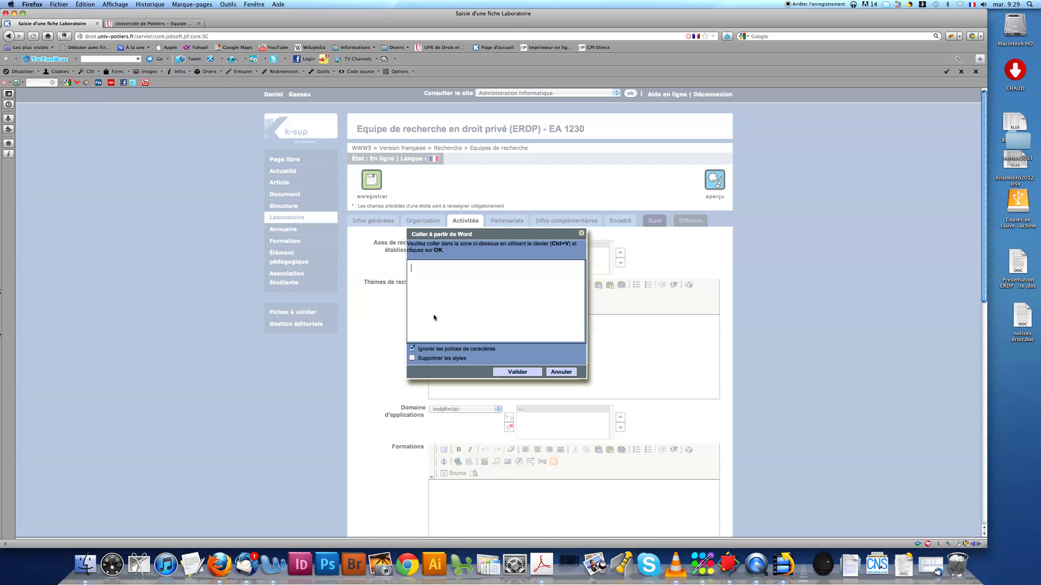
click(412, 358)
click(424, 272)
key(super+v)
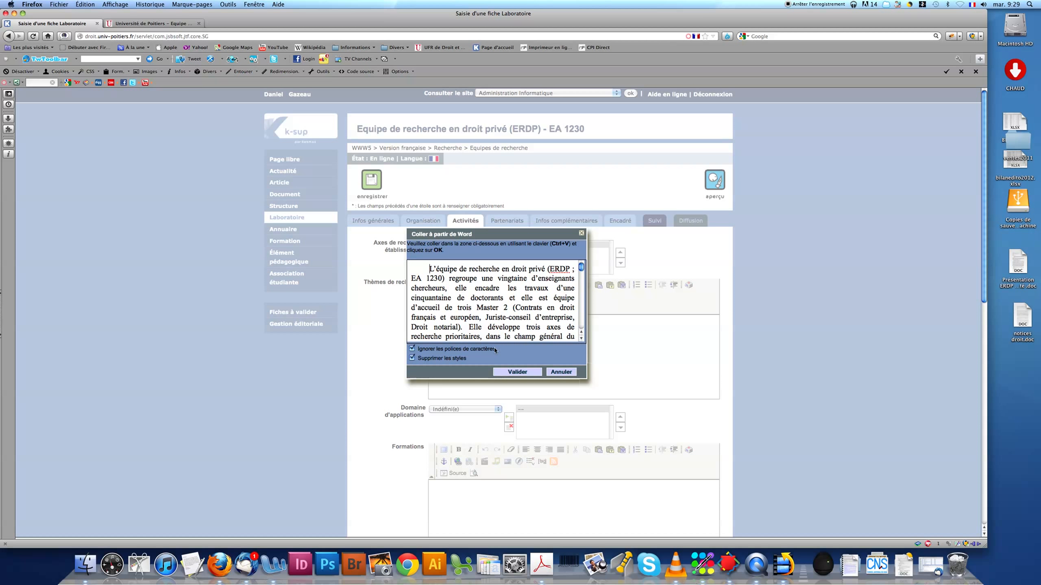
click(513, 374)
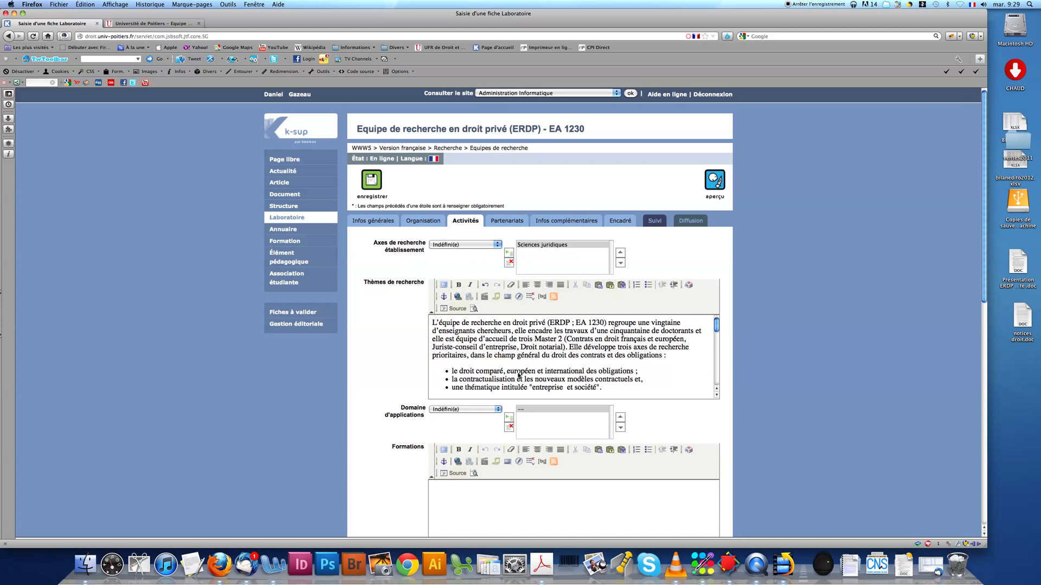
Preview the public page to check how the Thèmes de recherche text is laid out, and return to the record
mouse_move(716, 323)
mouse_down()
mouse_move(715, 366)
mouse_move(716, 324)
mouse_up()
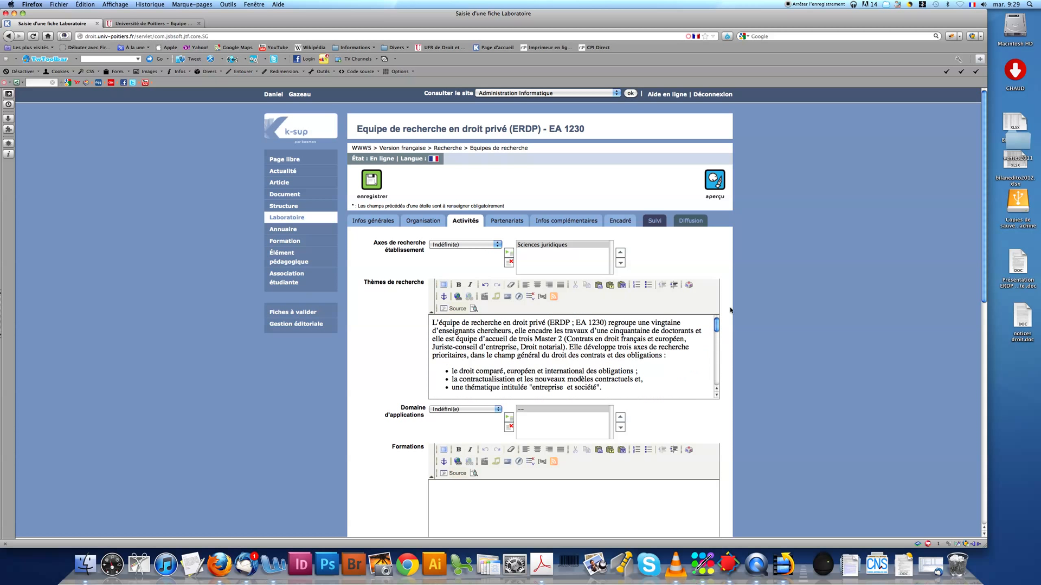
click(715, 183)
click(154, 24)
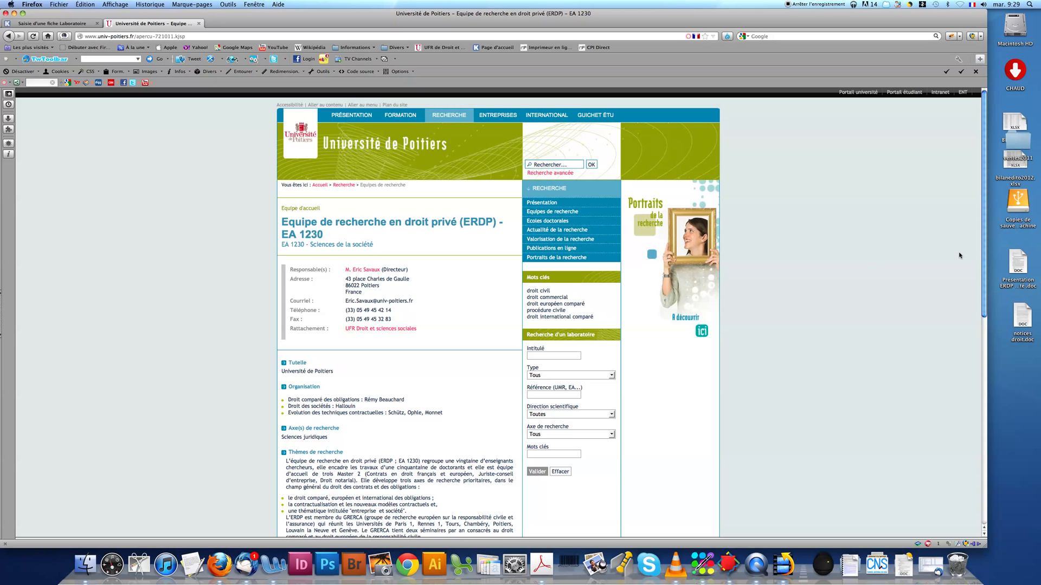
scroll(986, 256, down, 5)
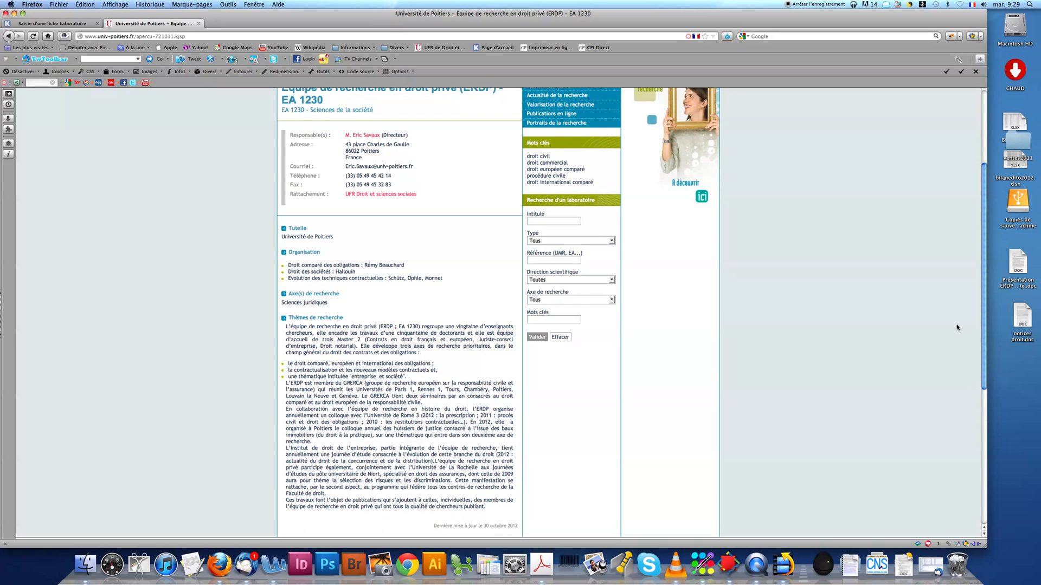
scroll(957, 327, up, 5)
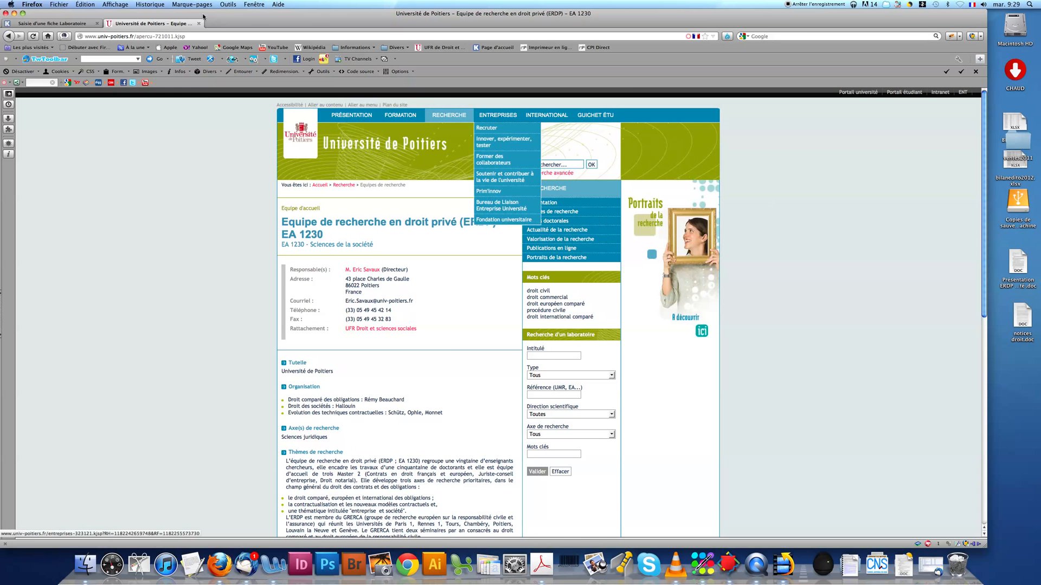
click(73, 25)
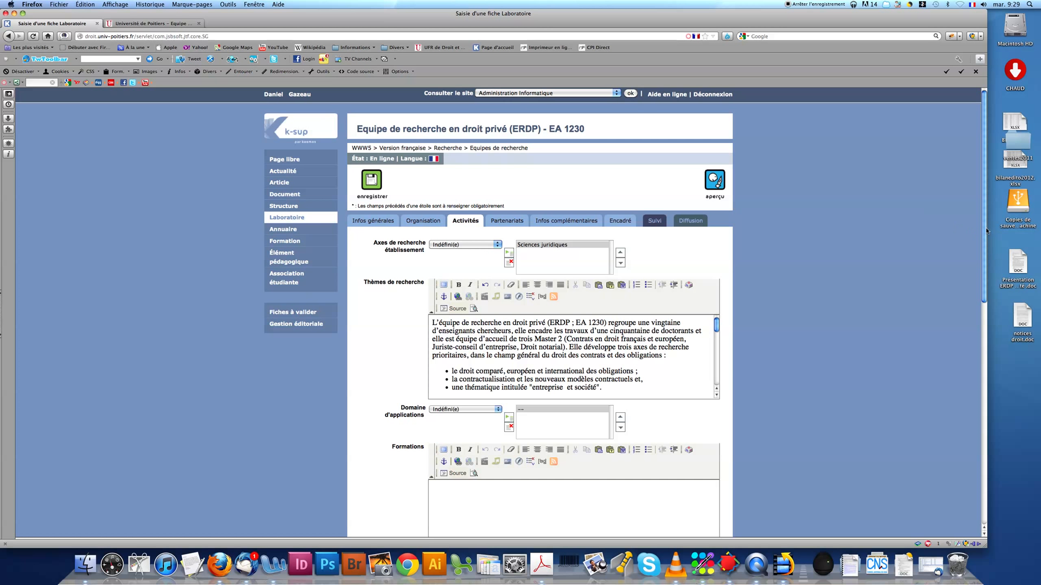
Save the updated laboratory record, leaving Enregistrer en brouillon unticked
scroll(961, 309, down, 10)
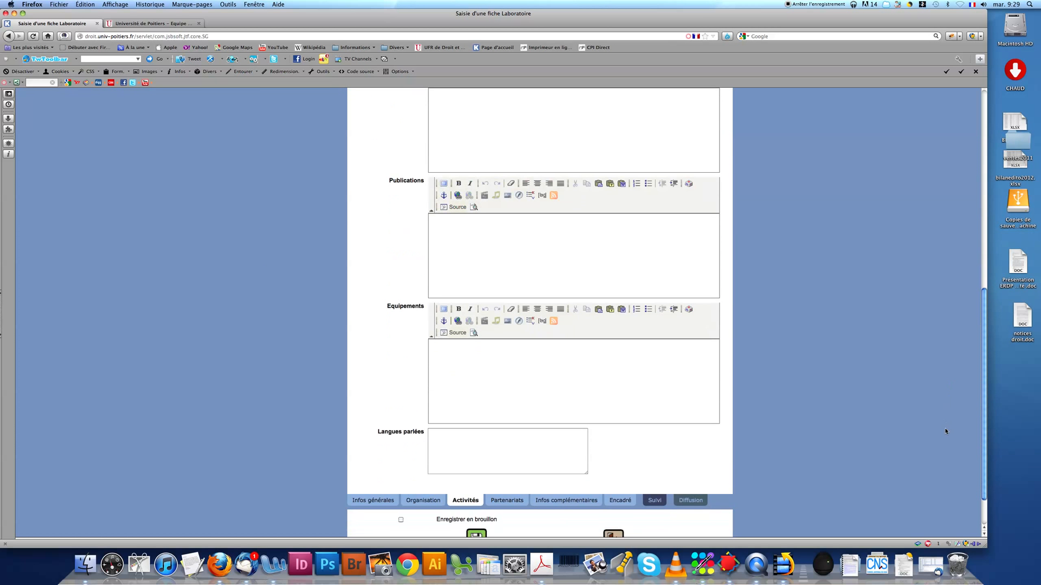
scroll(943, 445, down, 2)
right_click(889, 445)
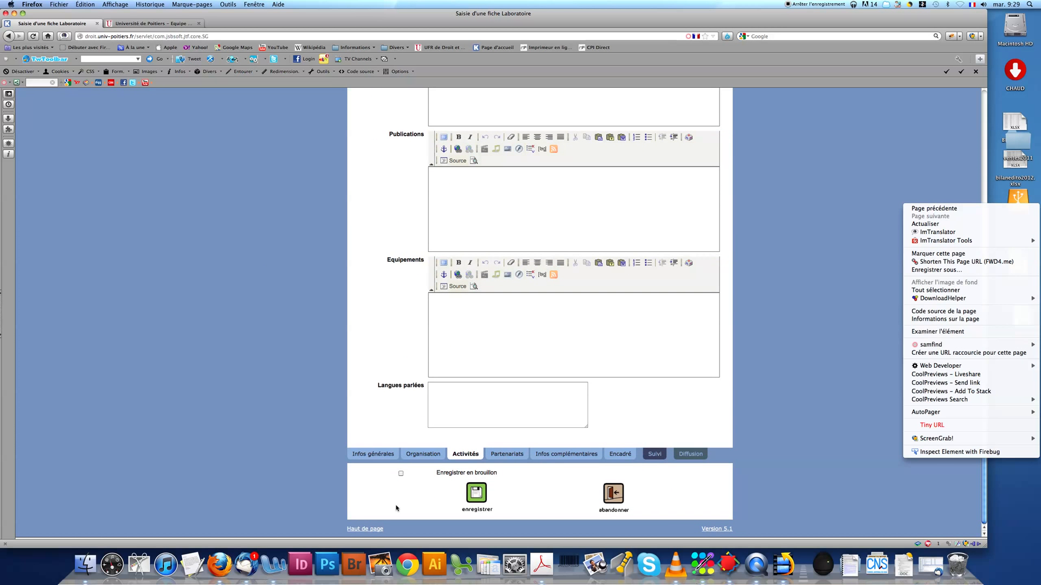
click(813, 272)
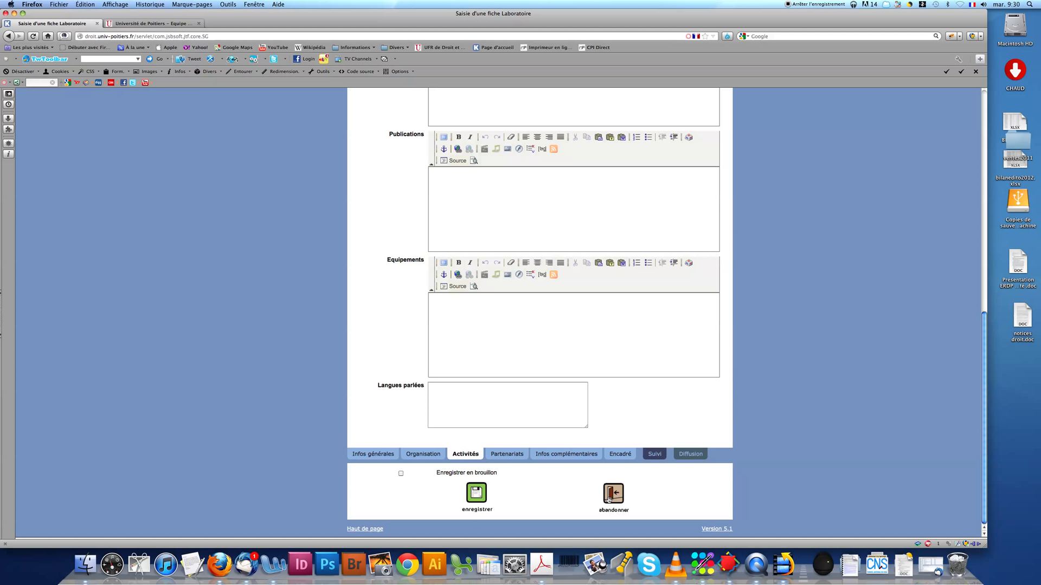
click(476, 493)
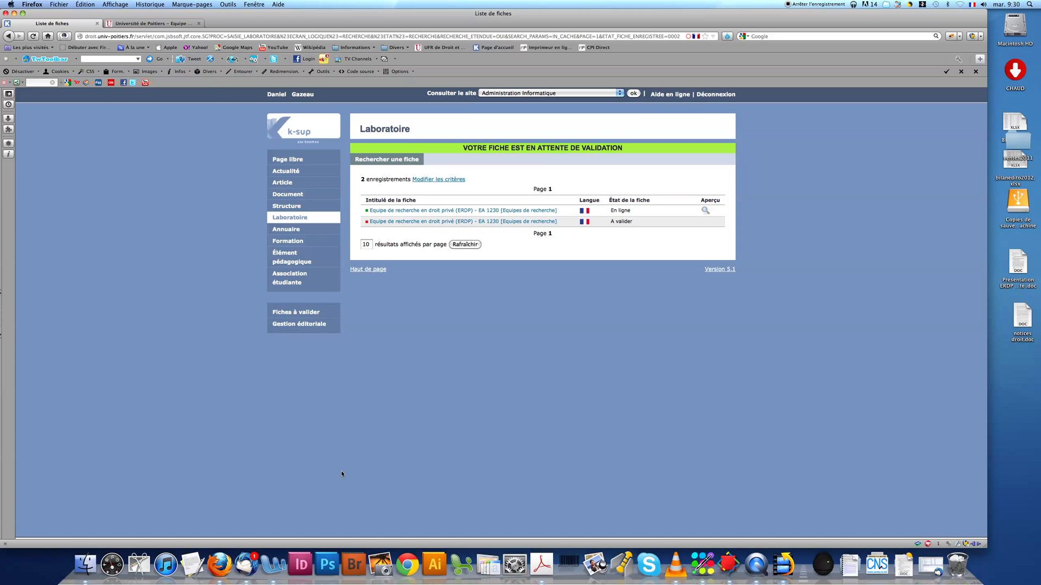
click(757, 565)
click(90, 4)
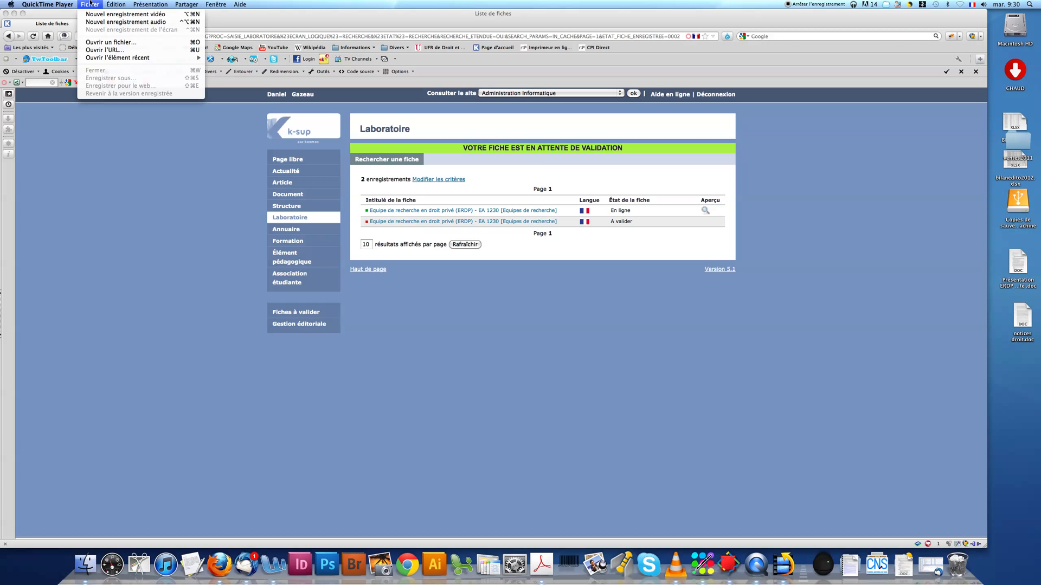